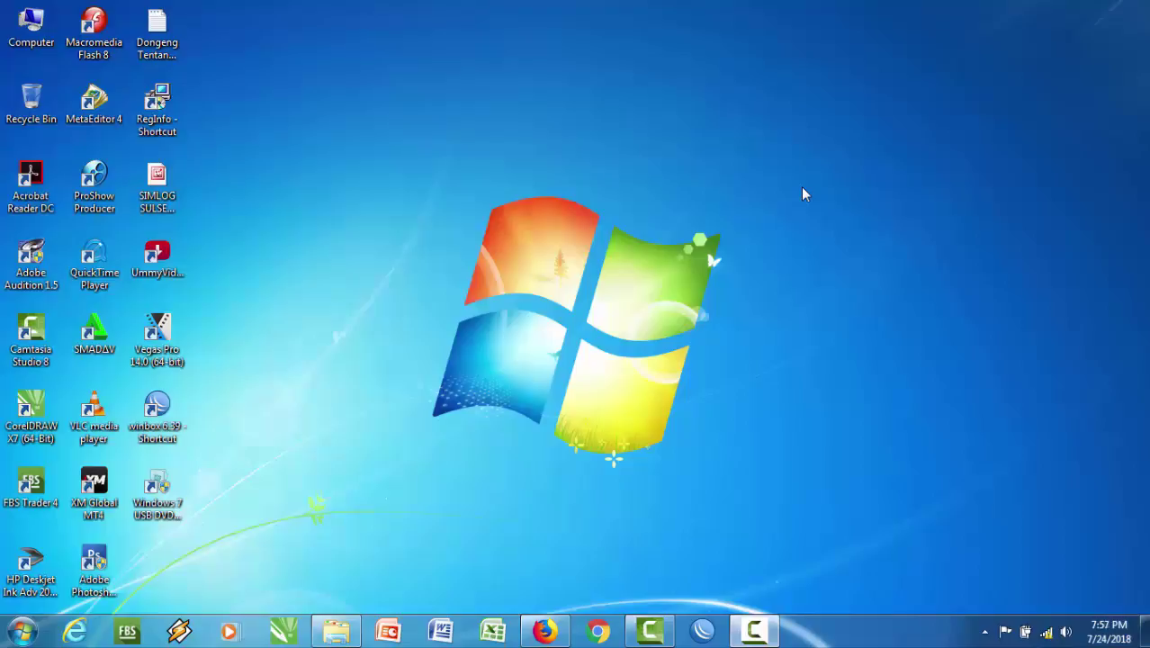
pyautogui.rightClick(500, 143)
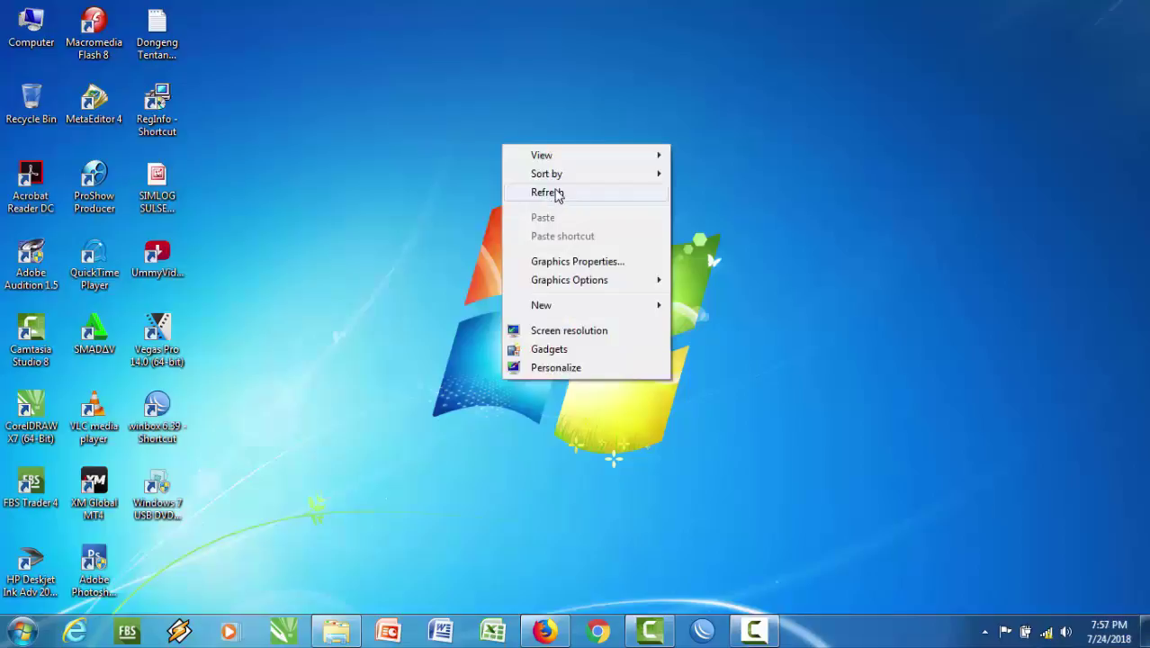
pyautogui.click(550, 187)
pyautogui.rightClick(498, 106)
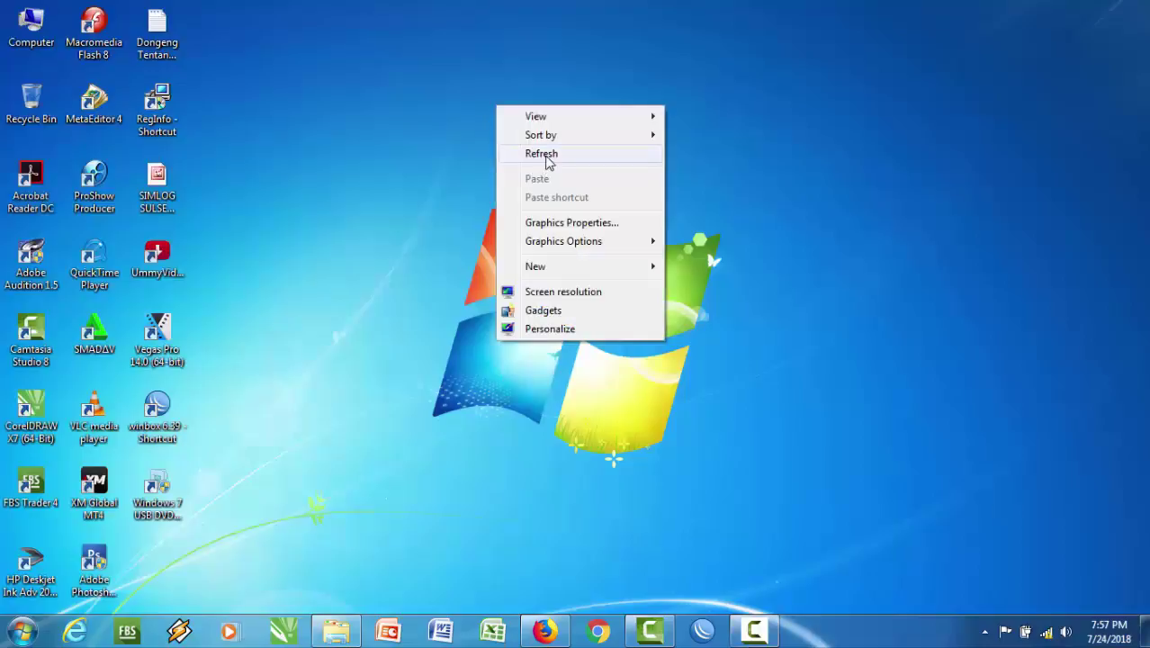
pyautogui.click(547, 154)
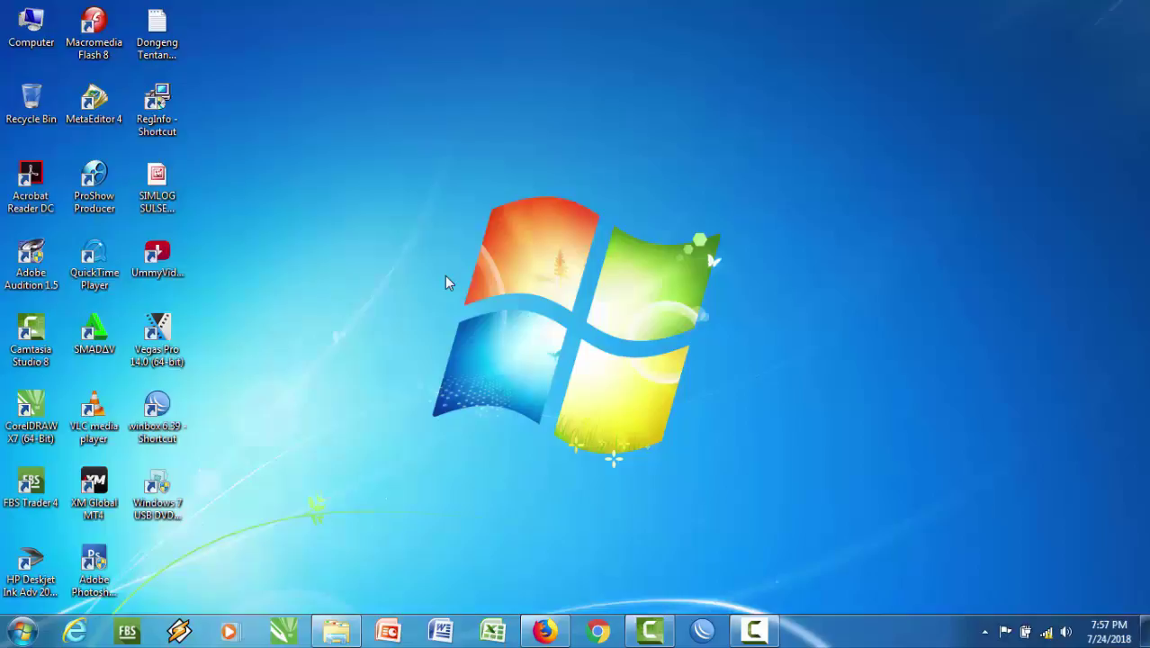
pyautogui.rightClick(445, 163)
pyautogui.rightClick(473, 165)
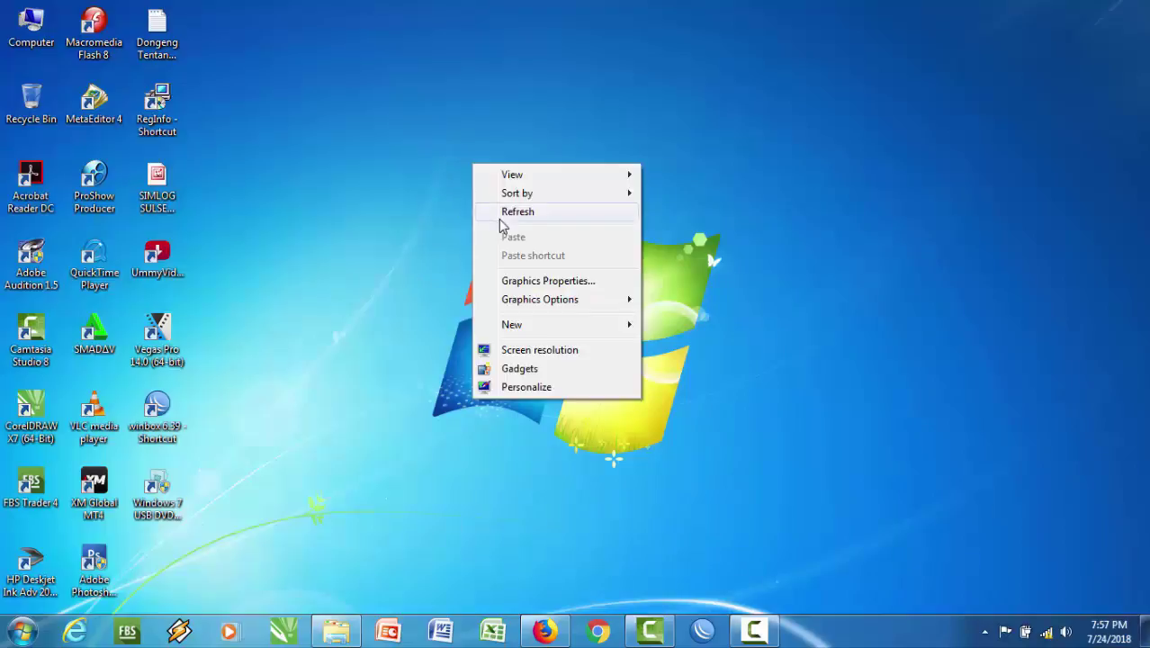
pyautogui.click(503, 216)
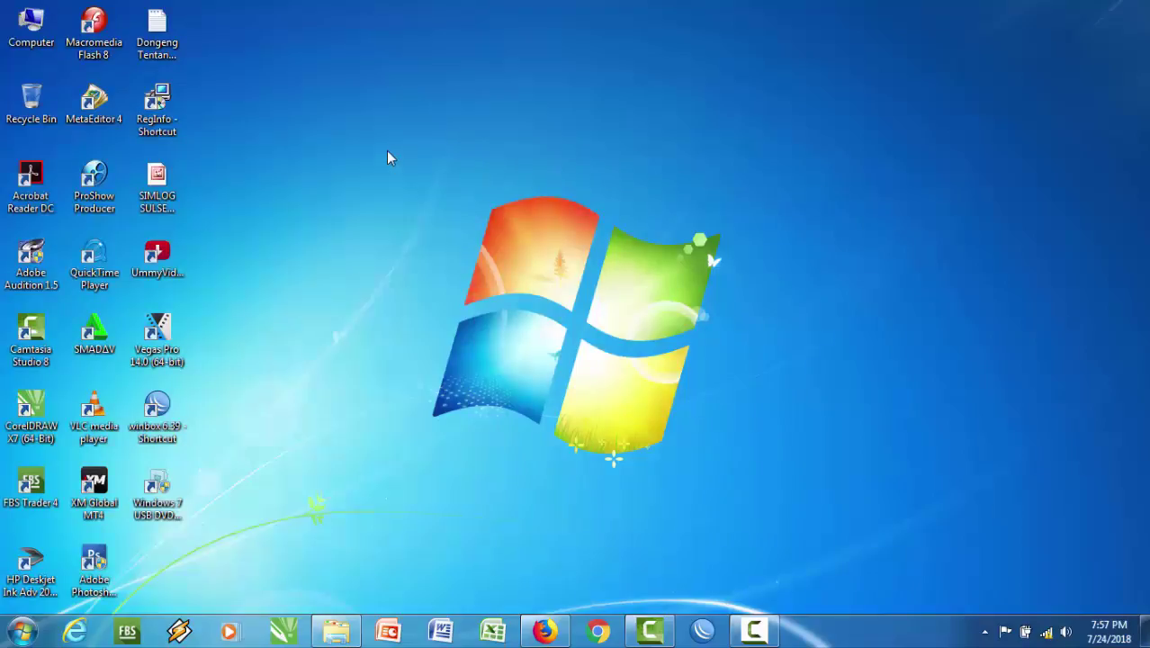
# Step: Open Device Manager in Computer Management and expand the Sound, video and game controllers category
pyautogui.rightClick(31, 24)
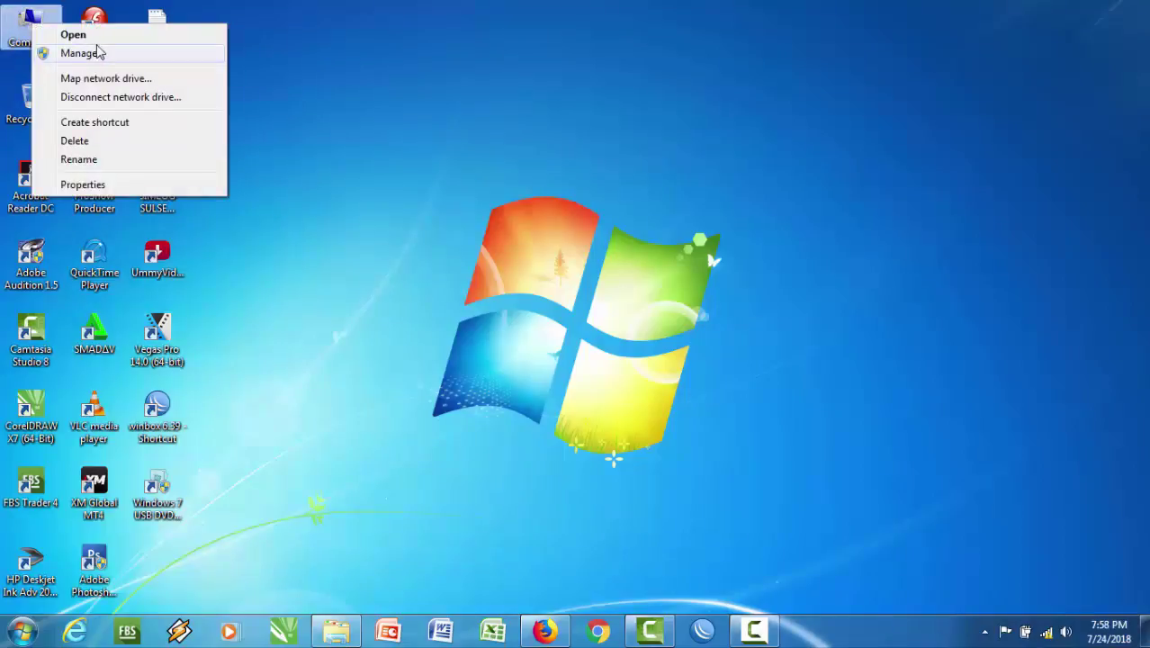
pyautogui.click(400, 90)
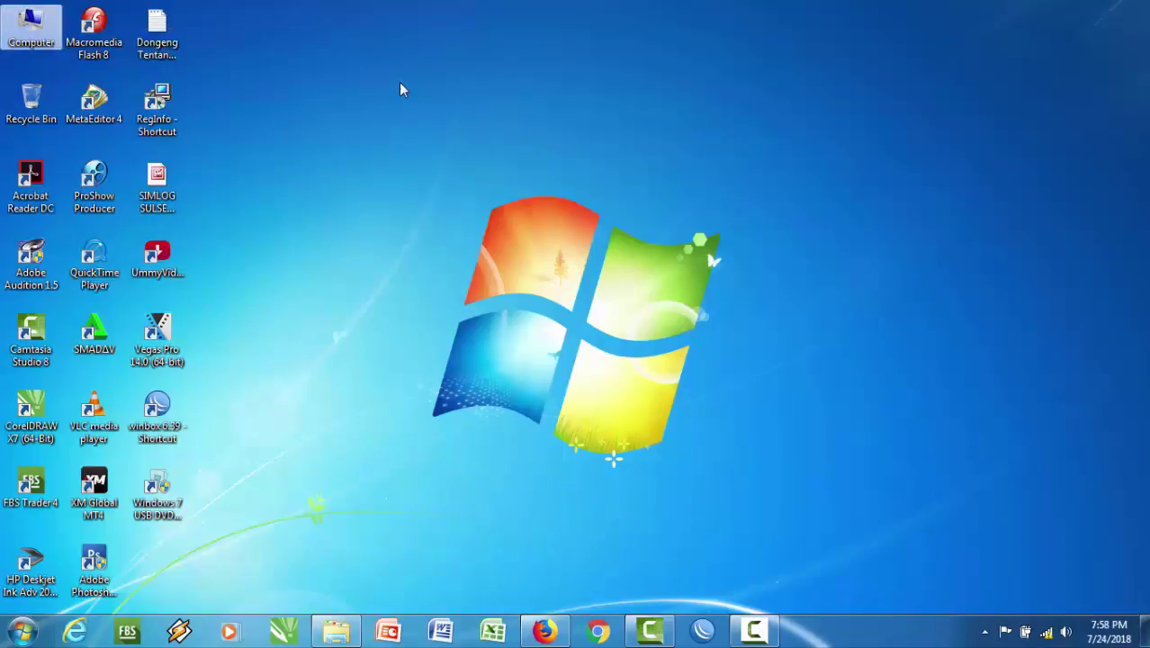
pyautogui.rightClick(33, 23)
pyautogui.click(67, 54)
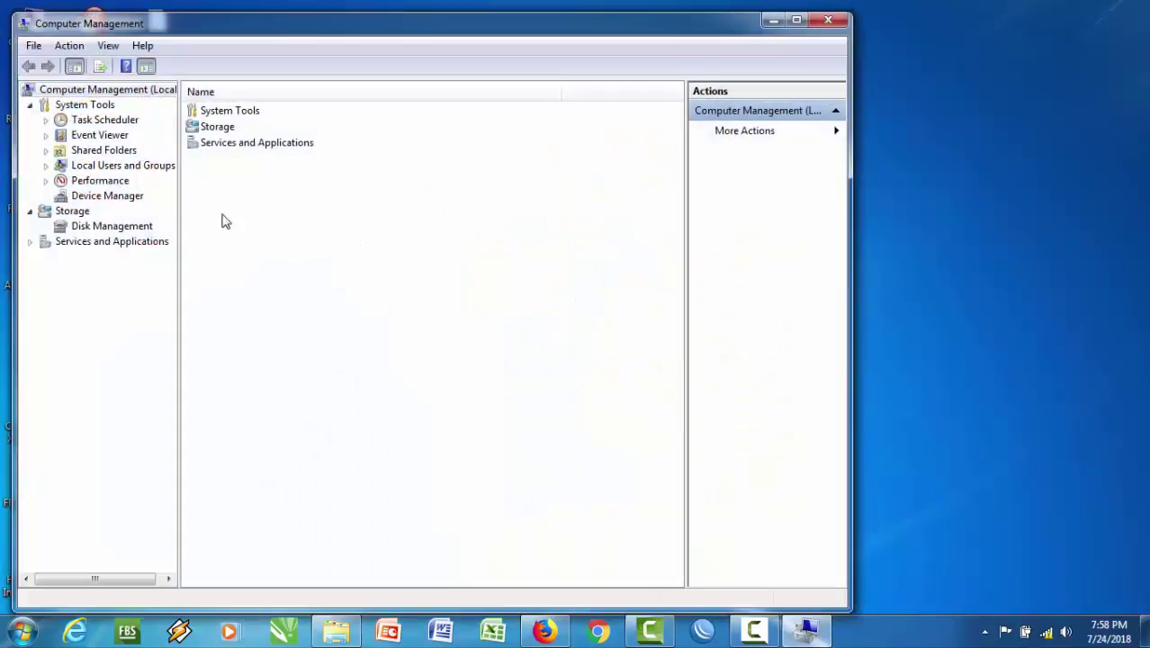
pyautogui.click(142, 198)
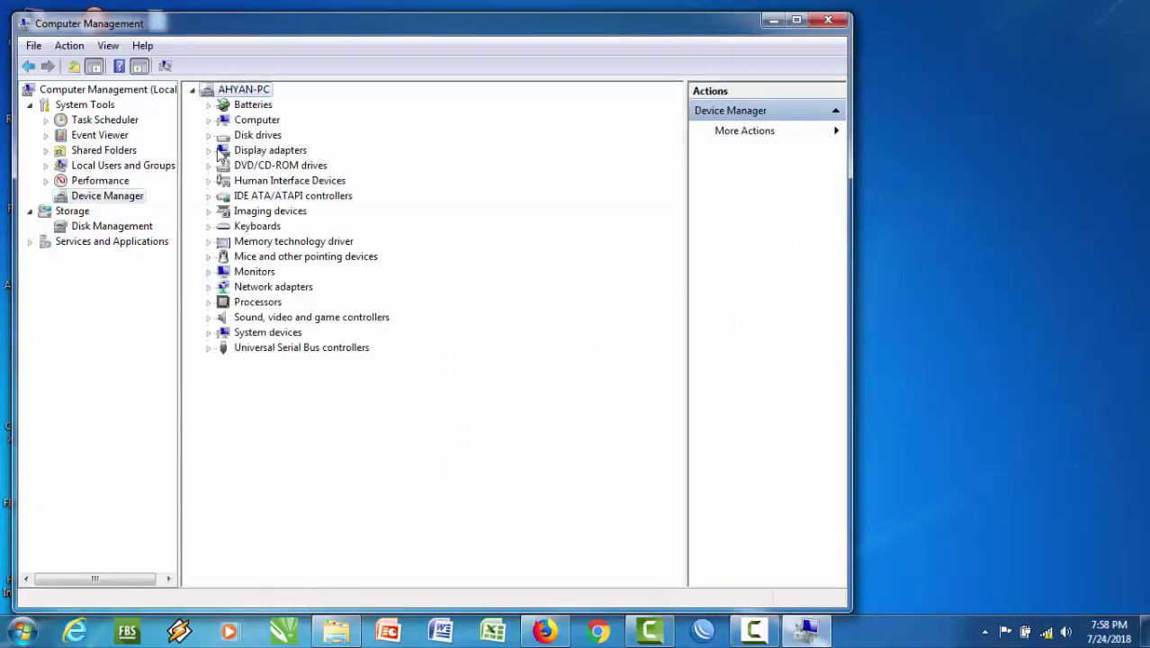
pyautogui.click(209, 318)
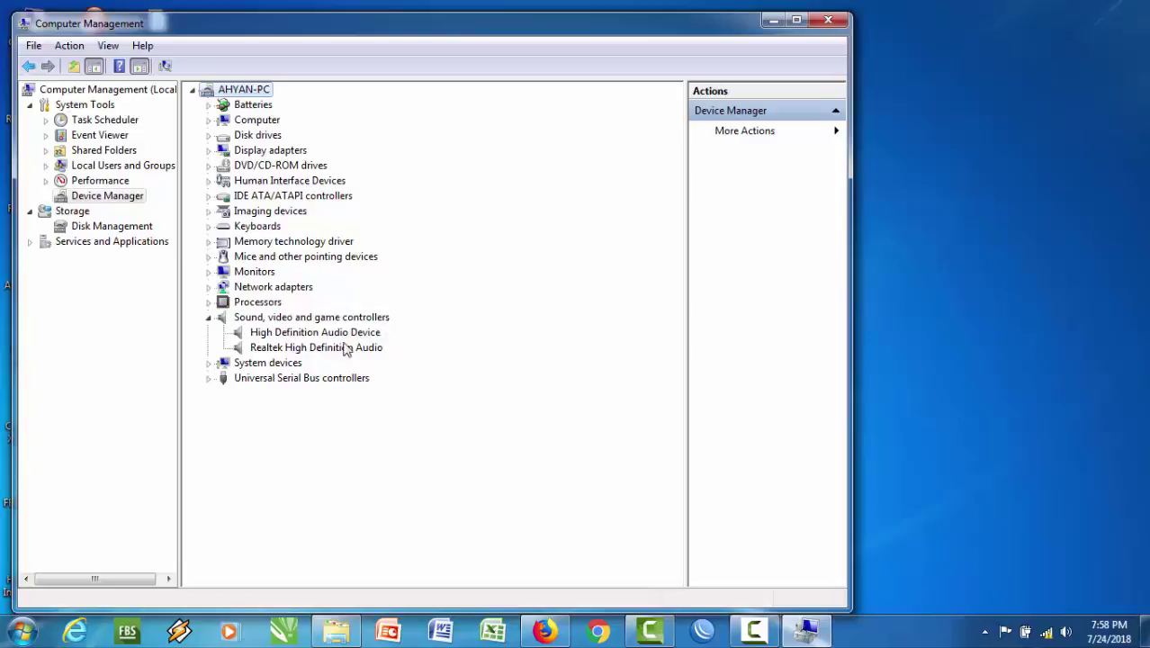
# Step: Review the driver actions available for the Realtek High Definition Audio device and close Computer Management
pyautogui.rightClick(290, 353)
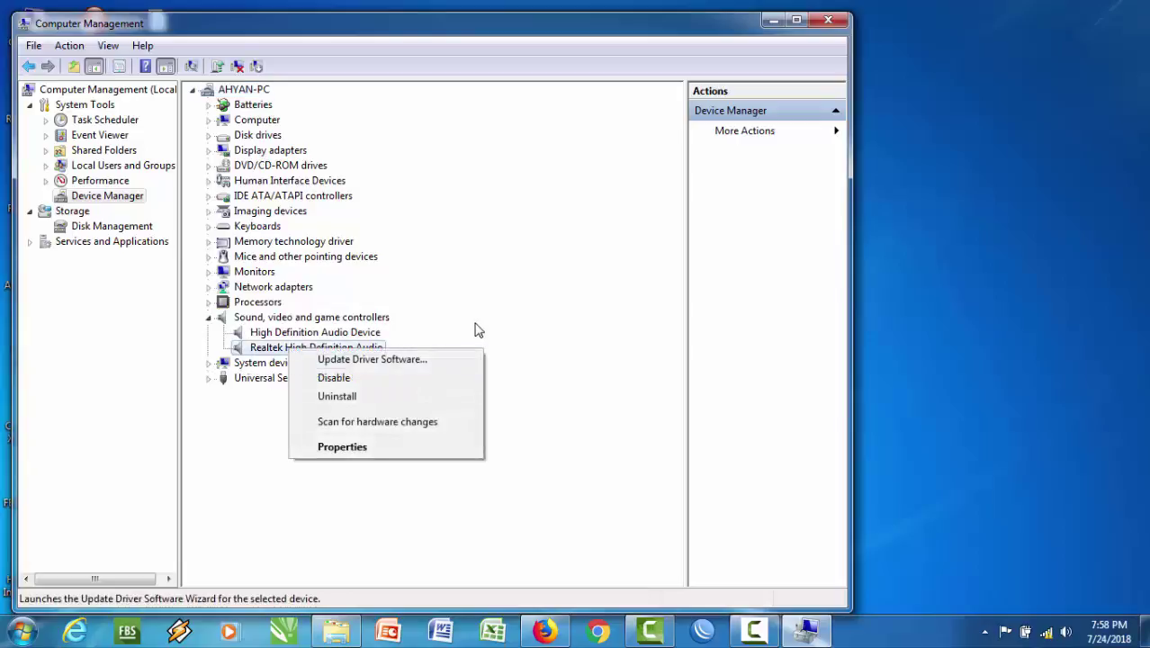
pyautogui.click(359, 357)
pyautogui.rightClick(356, 354)
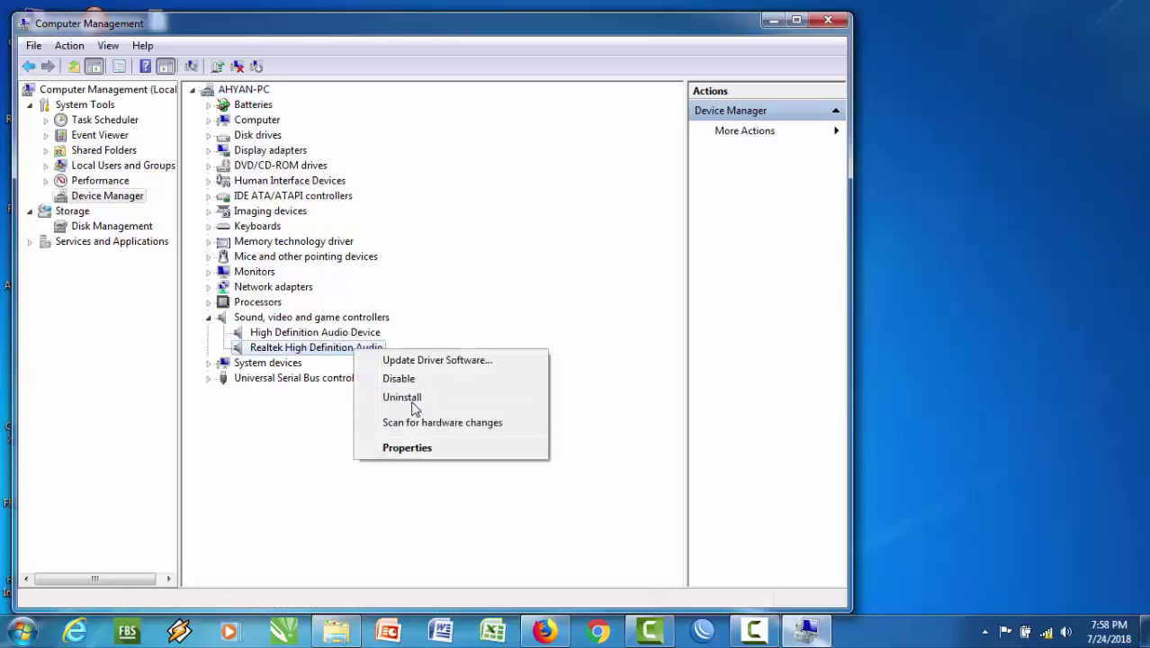
pyautogui.click(292, 442)
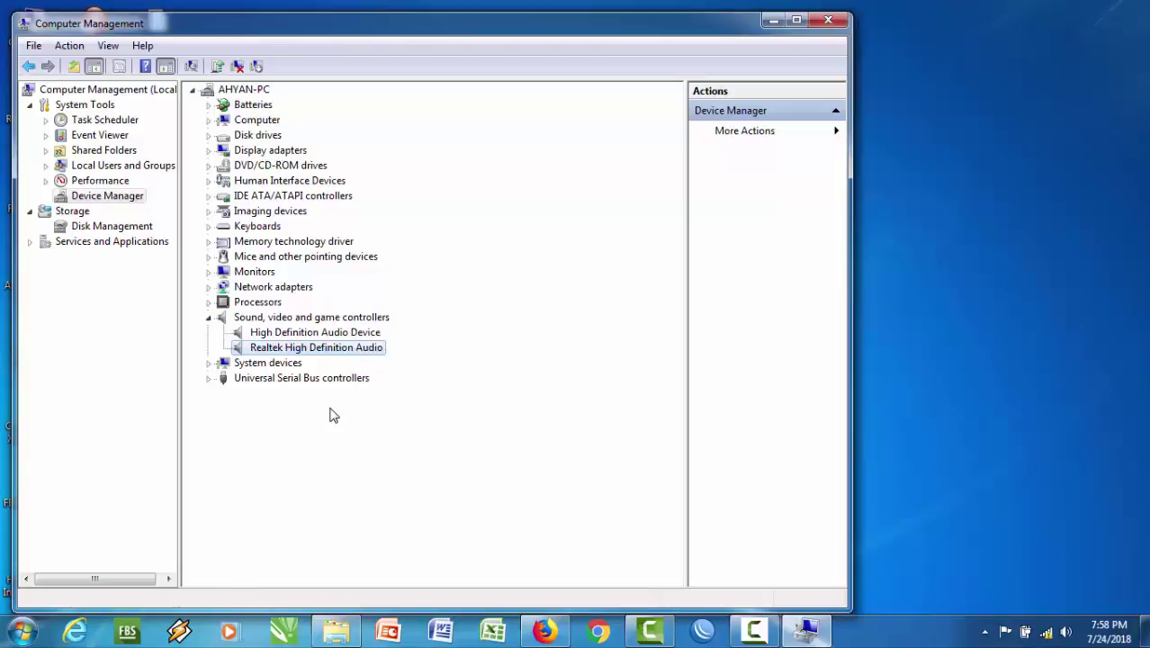
pyautogui.click(835, 26)
pyautogui.rightClick(489, 104)
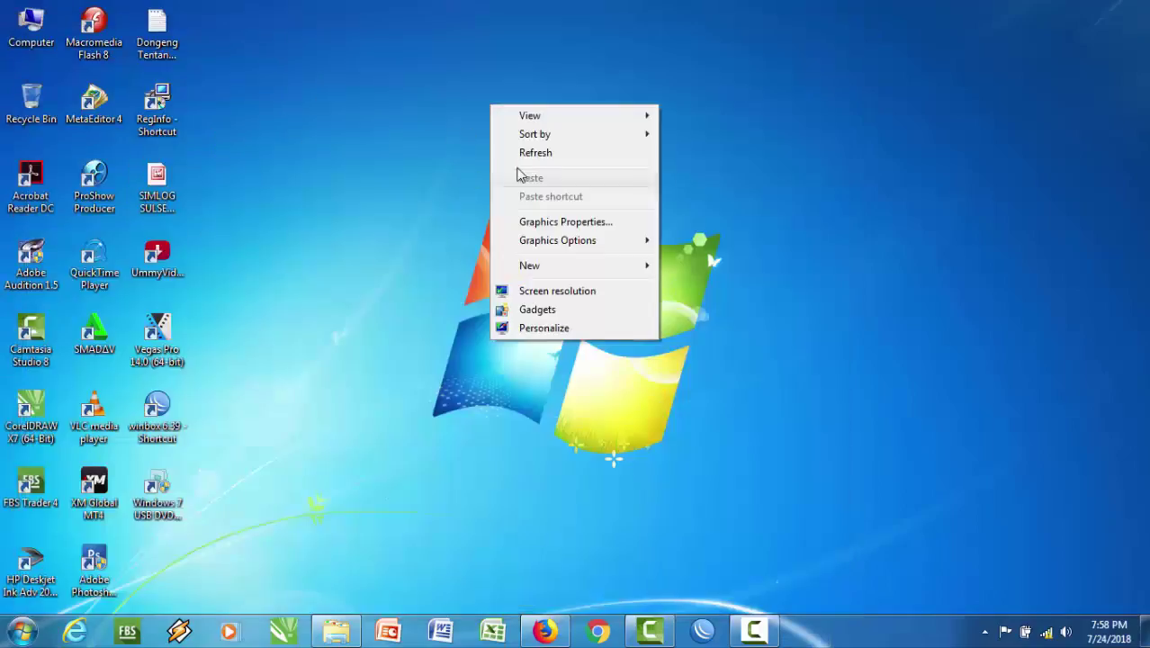
pyautogui.click(533, 153)
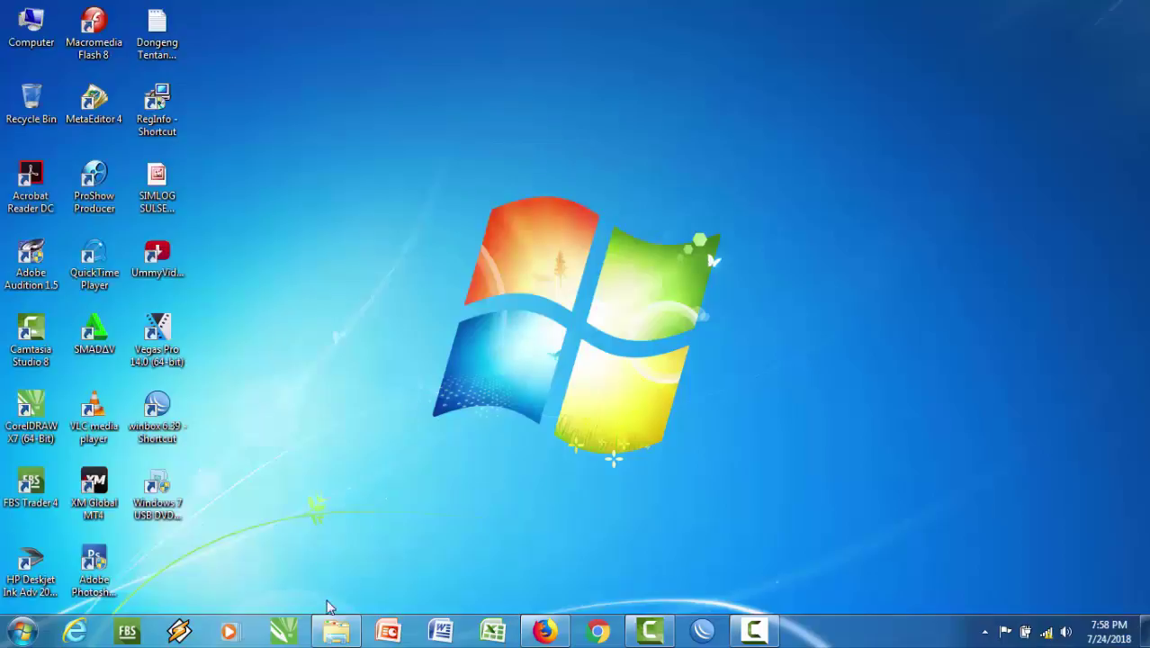
# Step: Browse the MULTIMEDIA (E:) drive to the ACER folder inside MASTER and DRIVER
pyautogui.click(336, 627)
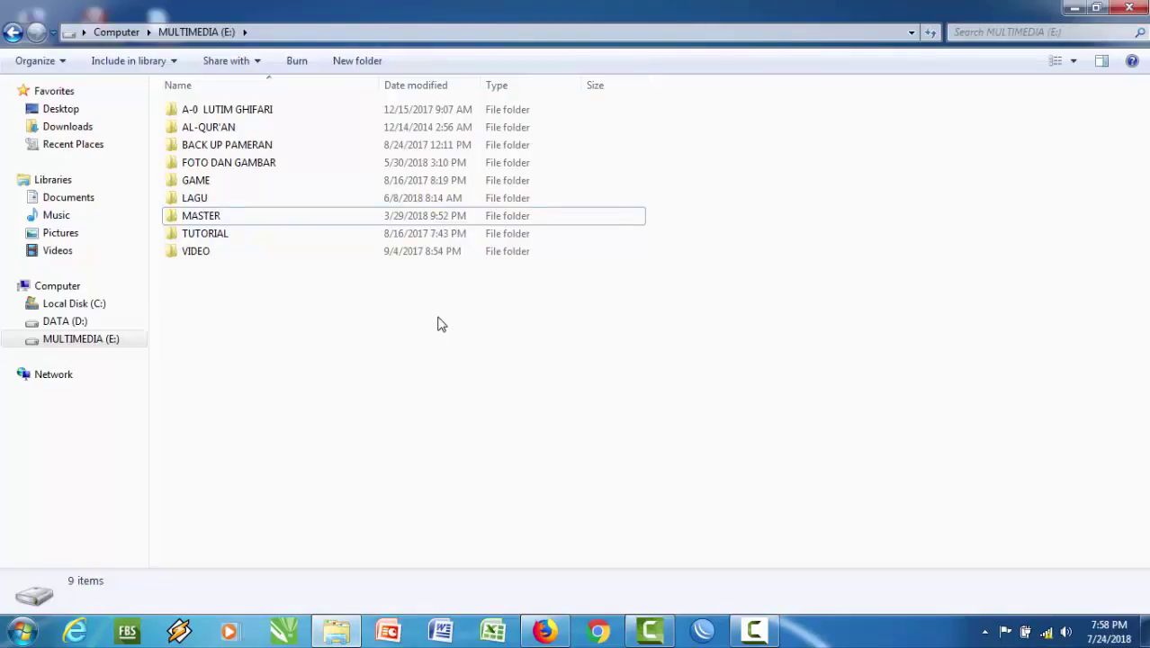
pyautogui.doubleClick(214, 221)
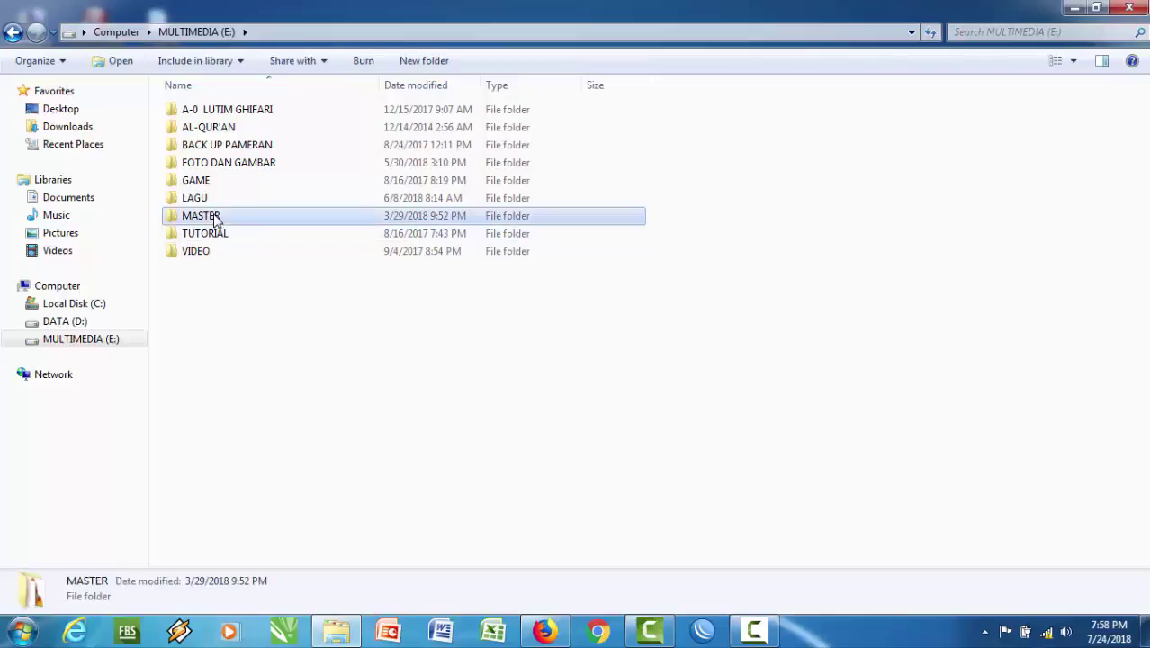
pyautogui.scroll(-5, 555, 336)
pyautogui.doubleClick(225, 185)
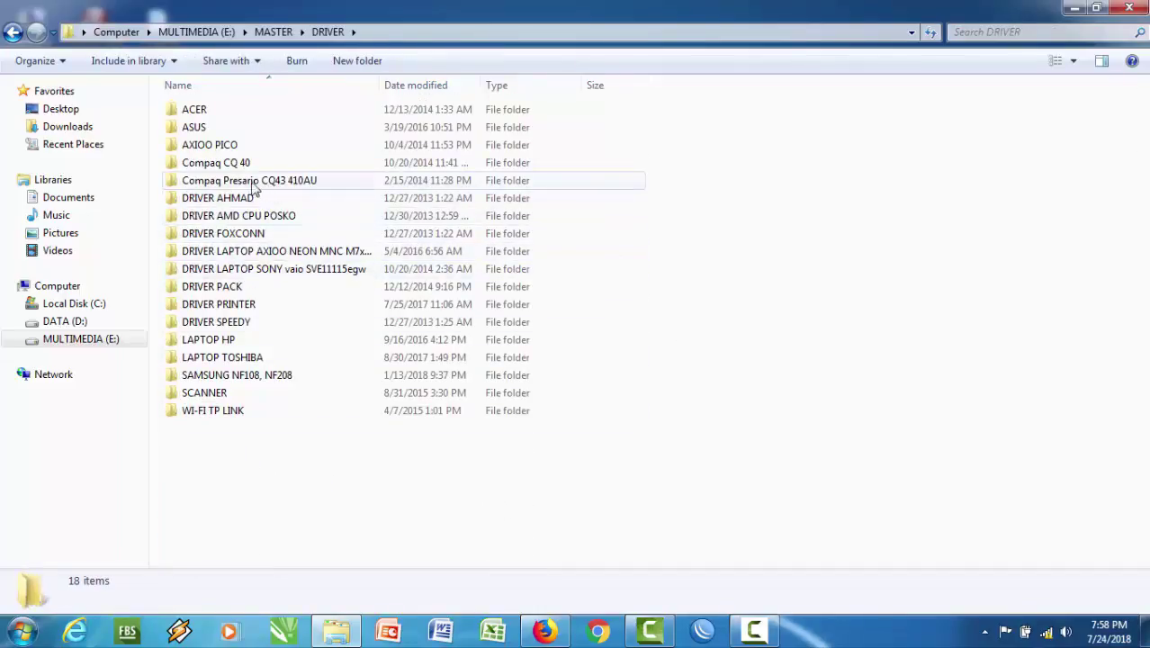
pyautogui.doubleClick(220, 111)
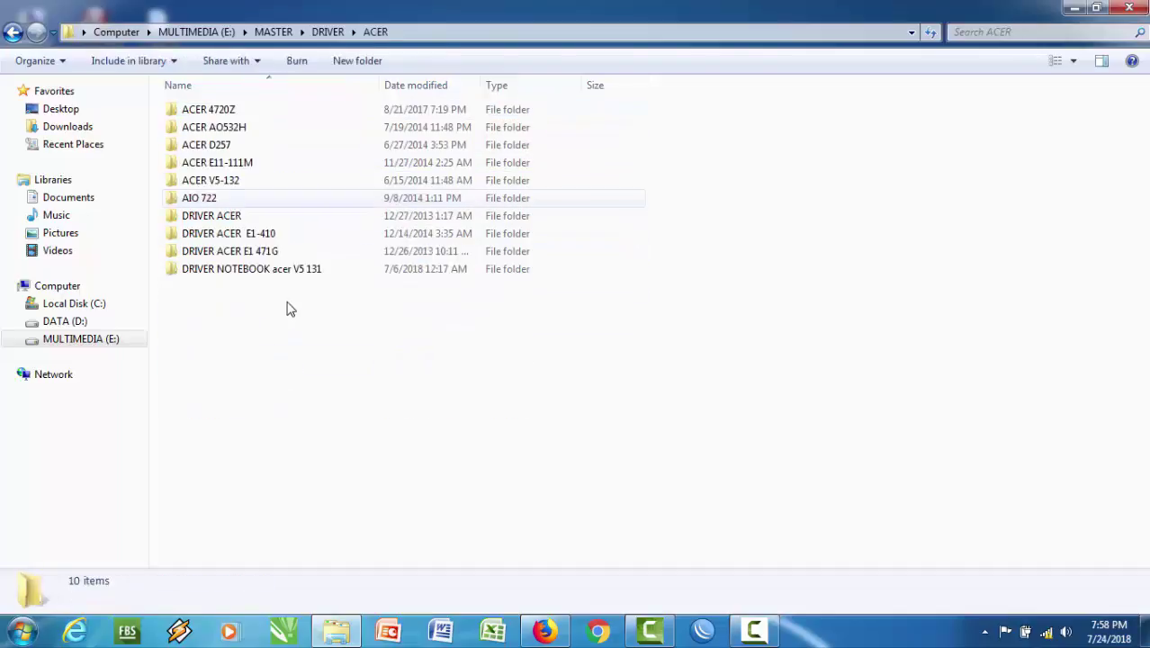
pyautogui.click(229, 216)
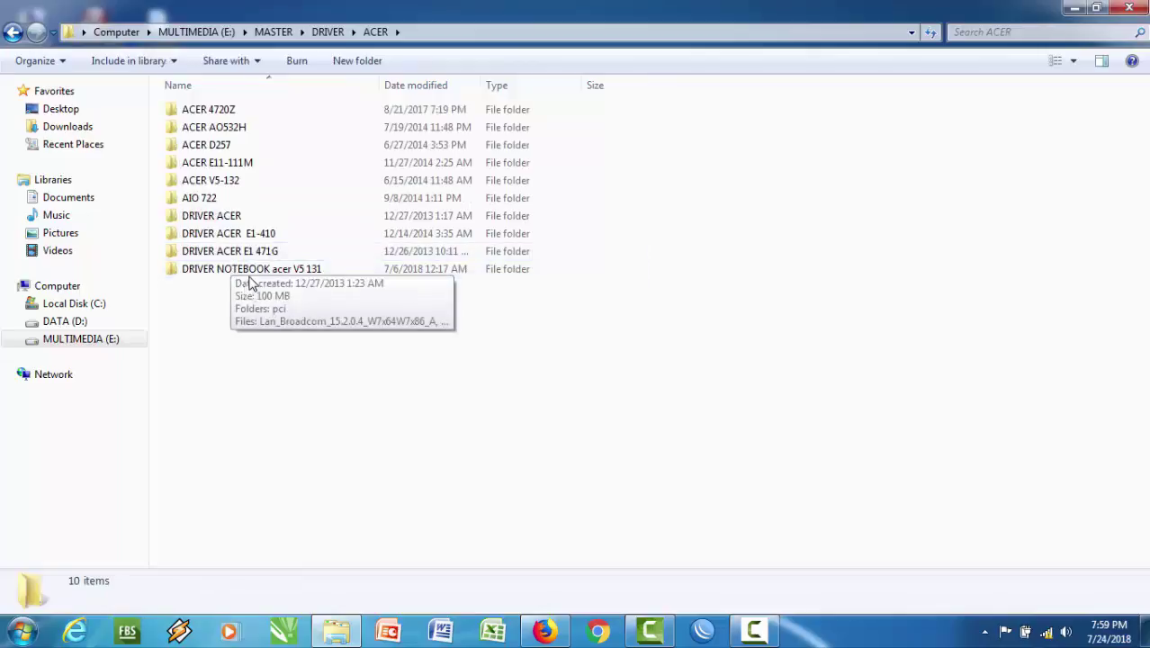
# Step: Browse through DRIVER ACER E1 471G, AutoRun and DRV to the MOD01D00DB000N001J folder inside Realtek Audio Codec ALC271X_VB6
pyautogui.doubleClick(244, 254)
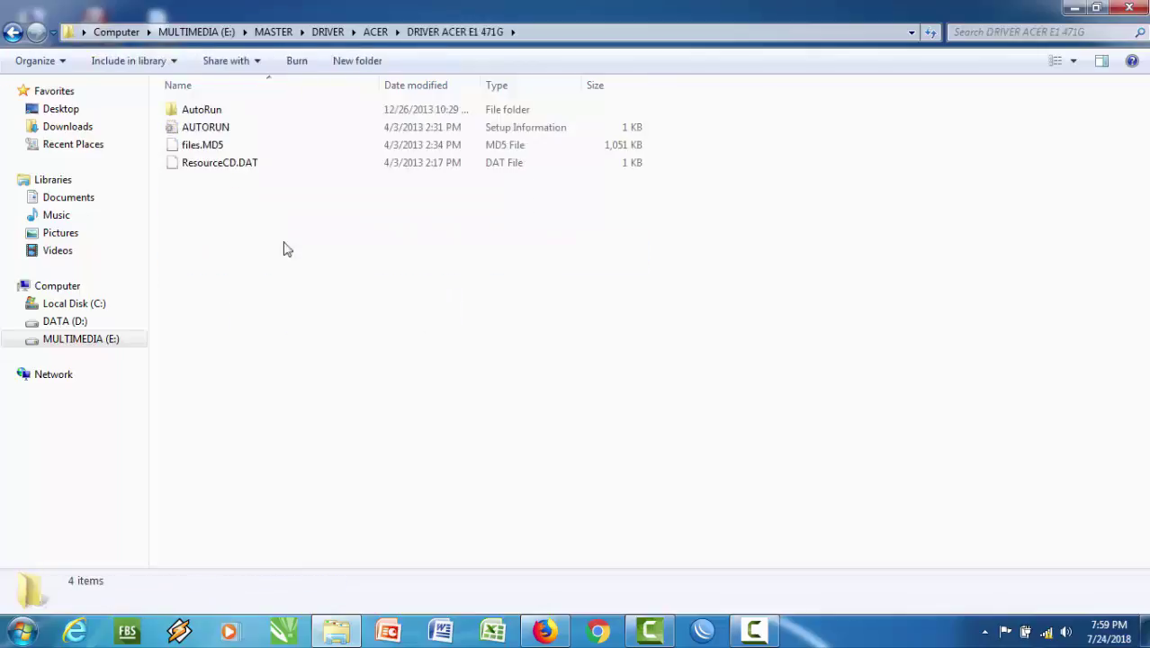
pyautogui.doubleClick(214, 110)
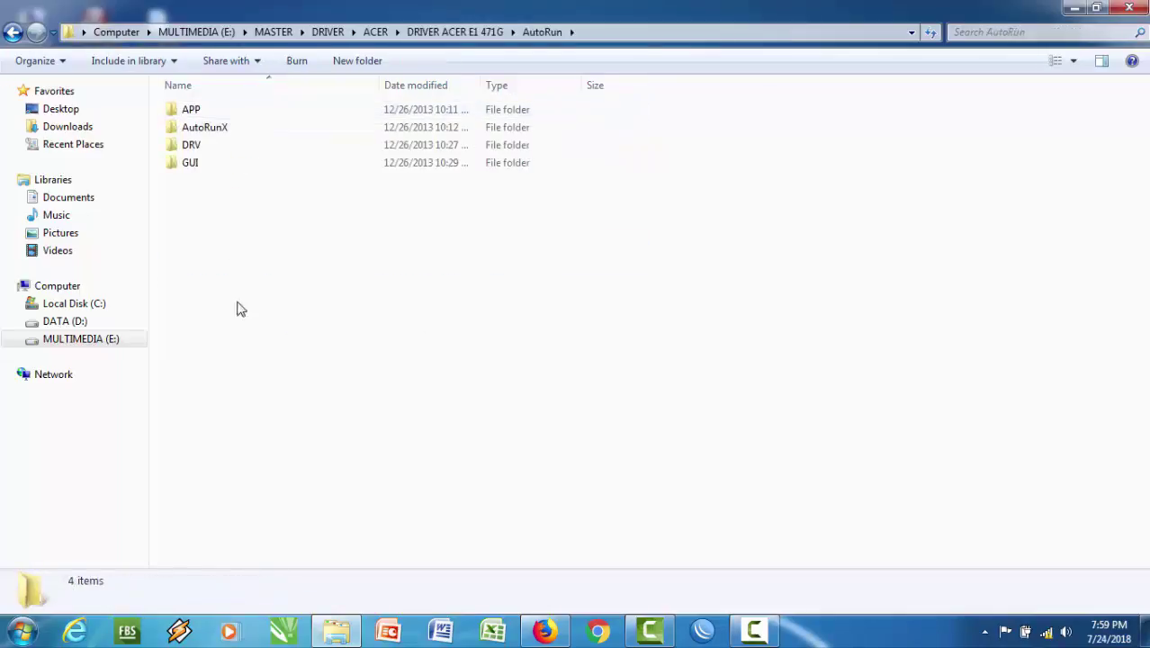
pyautogui.doubleClick(191, 147)
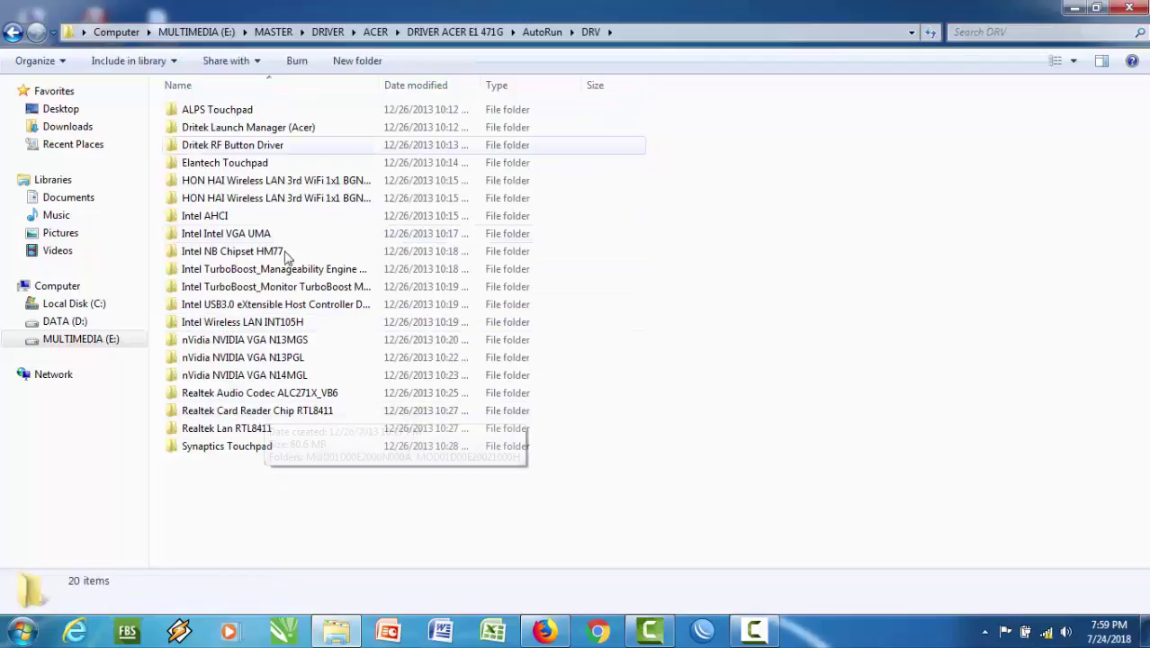
pyautogui.doubleClick(216, 396)
pyautogui.doubleClick(271, 113)
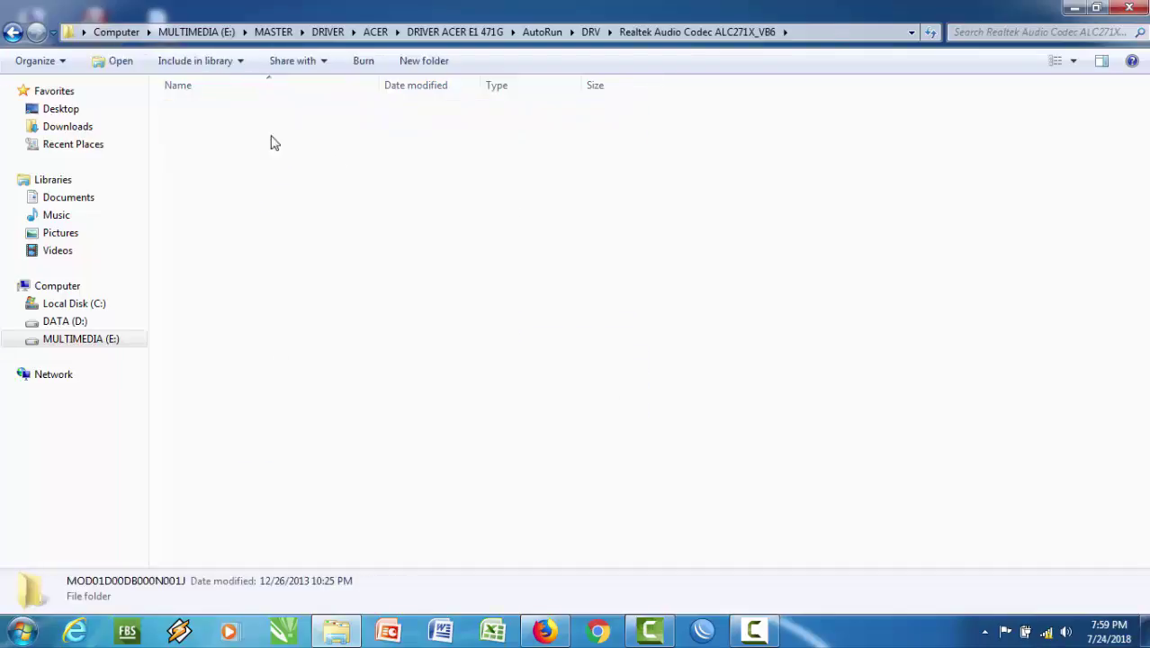
# Step: Select the Setup application in the Realtek audio driver folder, leave the folder window and refresh the desktop
pyautogui.click(219, 378)
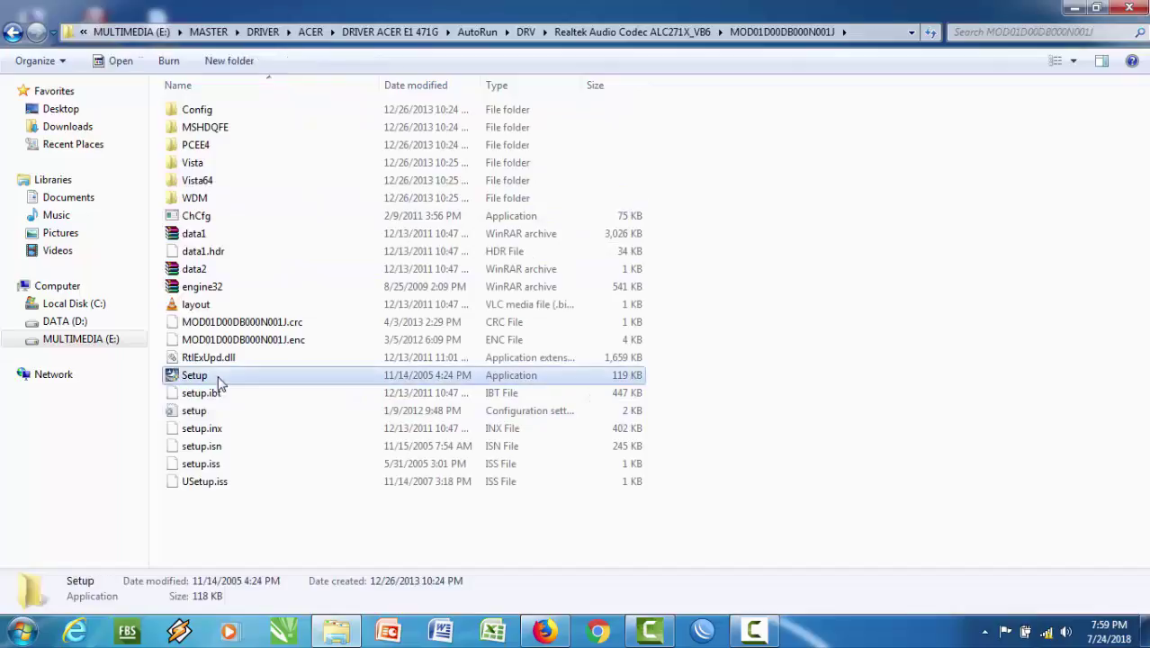
pyautogui.click(219, 378)
pyautogui.click(292, 383)
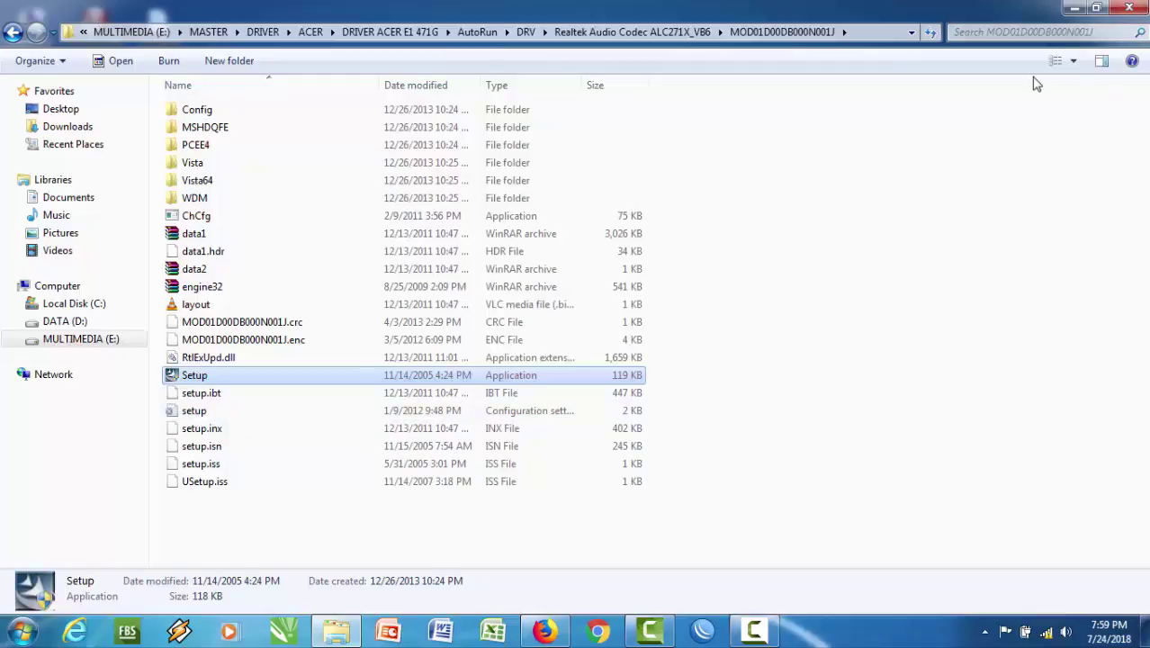
pyautogui.press('super+d')
pyautogui.rightClick(369, 165)
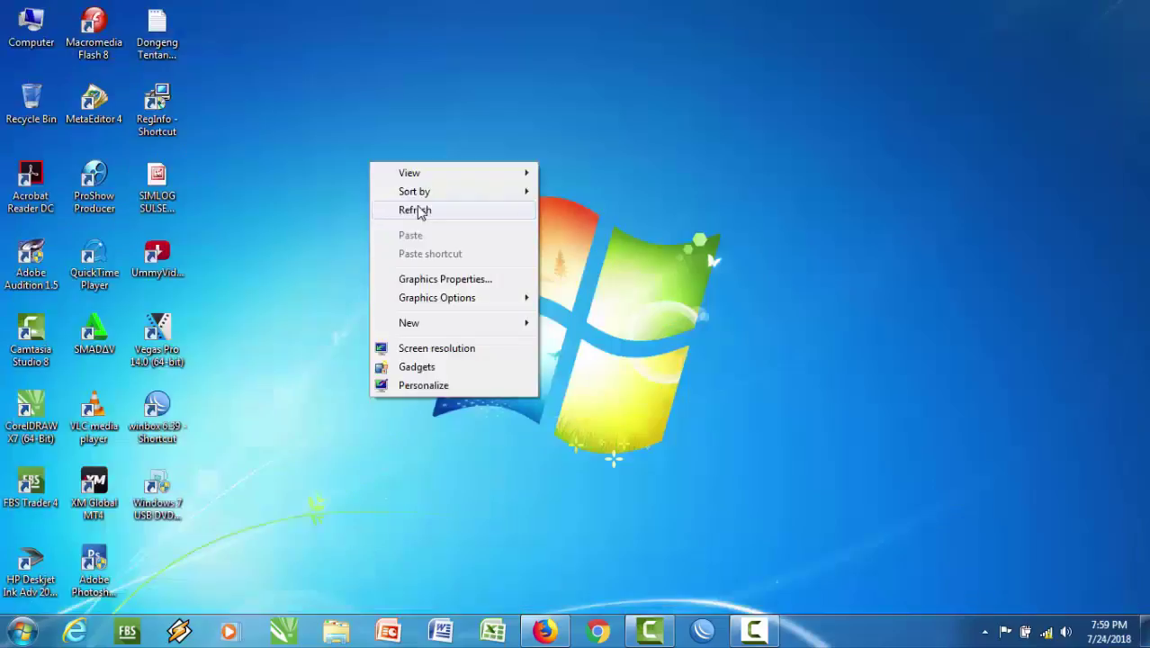
pyautogui.click(417, 210)
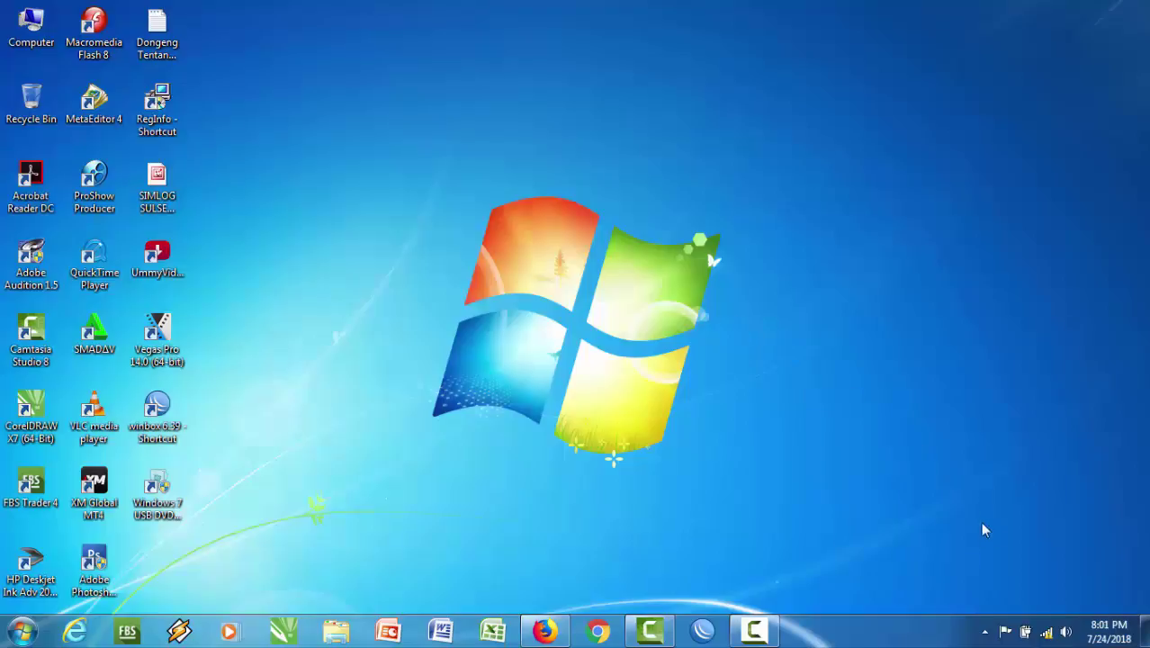
# Step: View the recording devices from the system volume options and close the Sound dialog
pyautogui.rightClick(1067, 634)
pyautogui.click(862, 493)
pyautogui.rightClick(1069, 633)
pyautogui.rightClick(1065, 633)
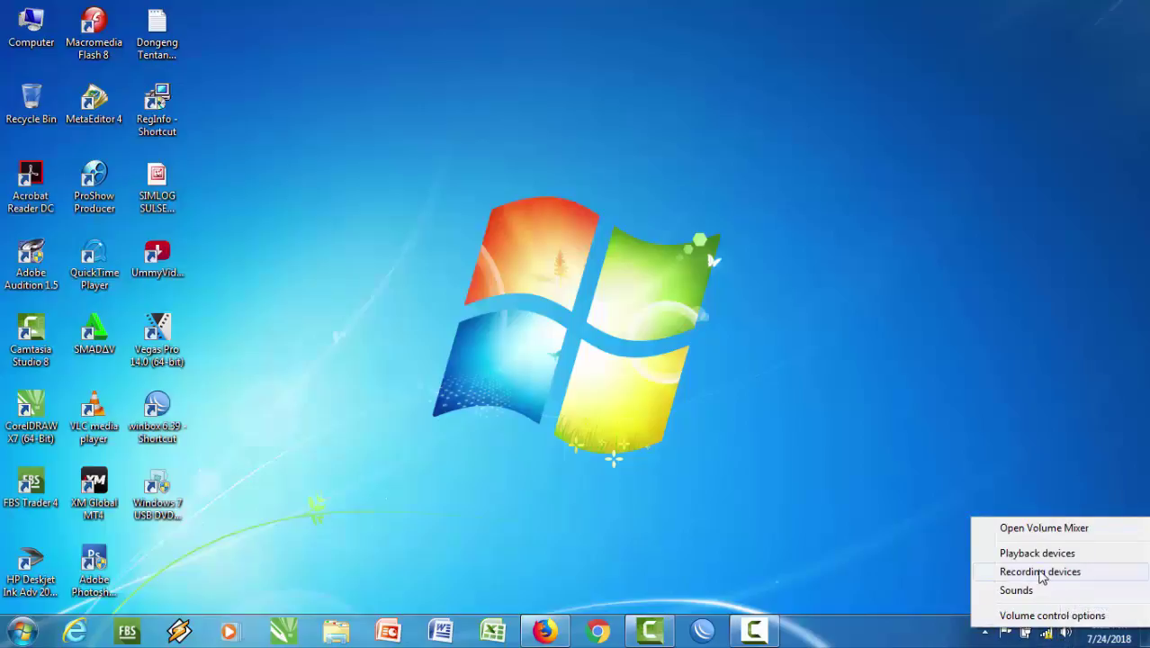
pyautogui.click(1040, 574)
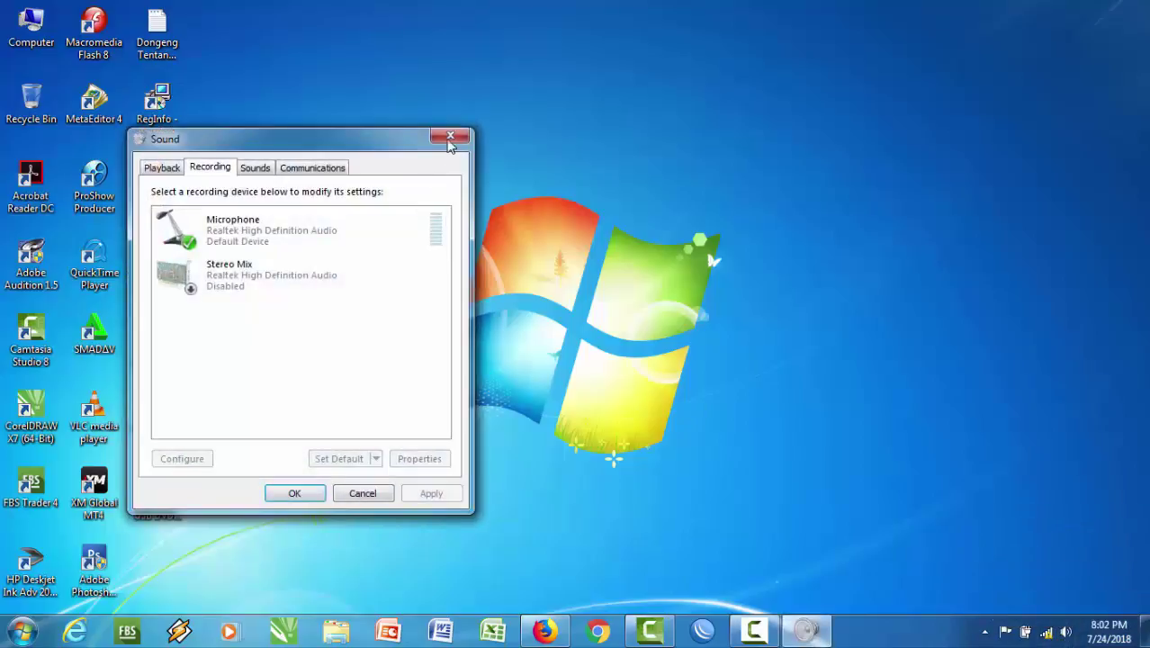
pyautogui.click(295, 491)
# Step: Open Manage audio devices from Control Panel's Hardware and Sound category, show the recording devices and move the Sound dialog aside
pyautogui.click(30, 637)
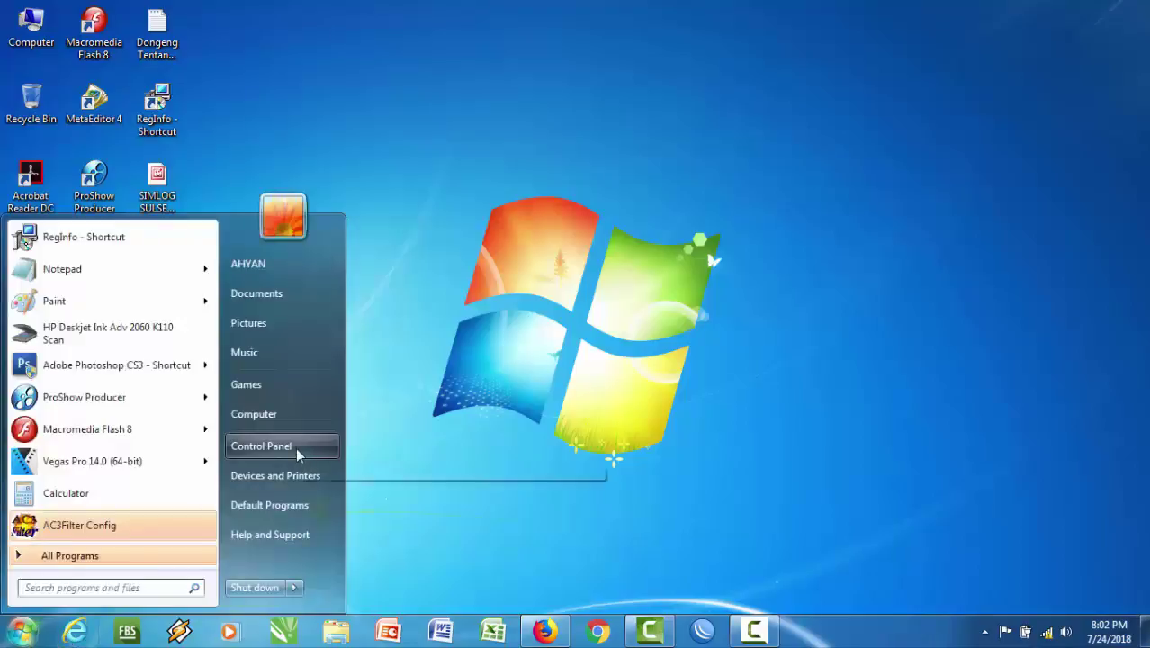
pyautogui.click(298, 453)
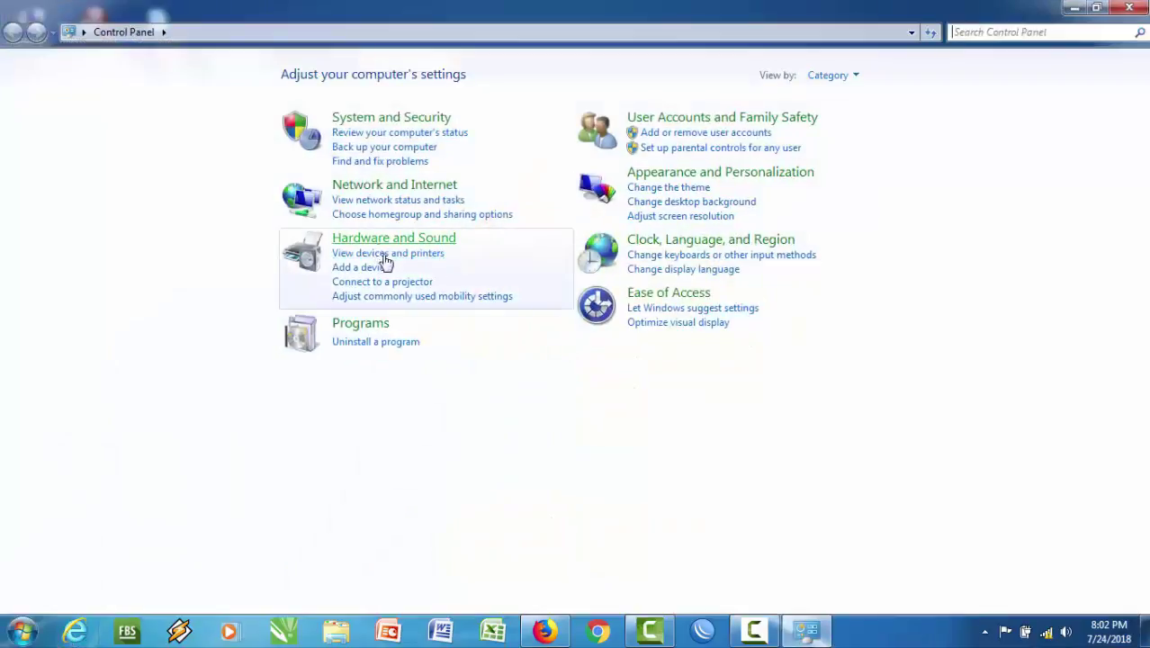
pyautogui.click(433, 241)
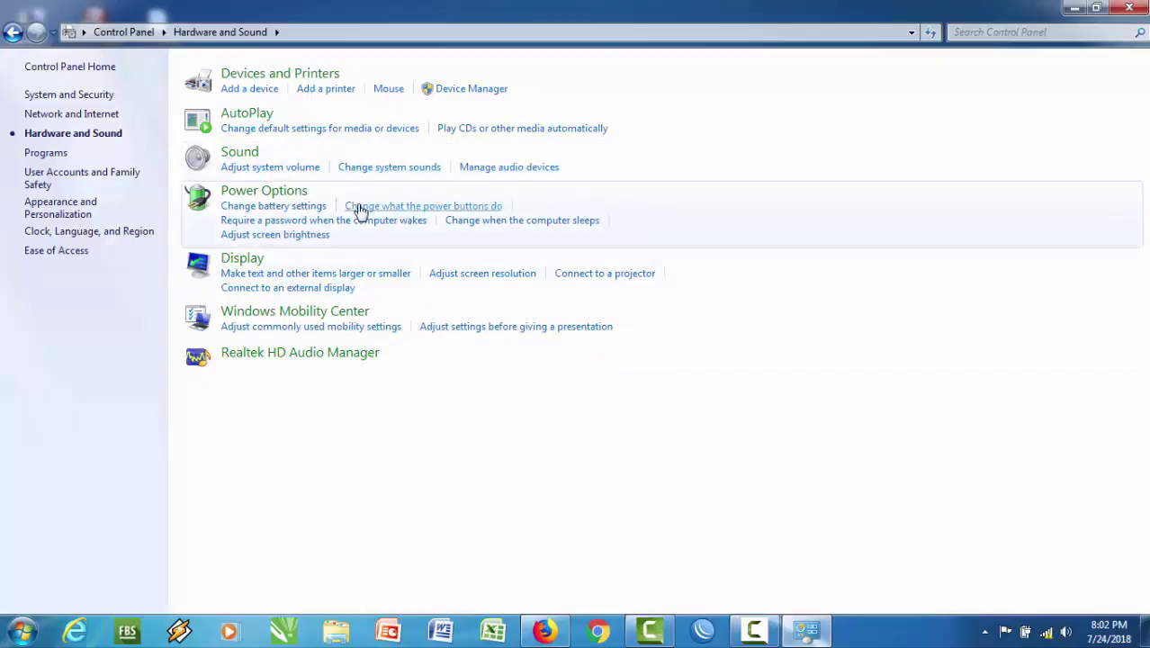
pyautogui.click(495, 171)
pyautogui.click(239, 187)
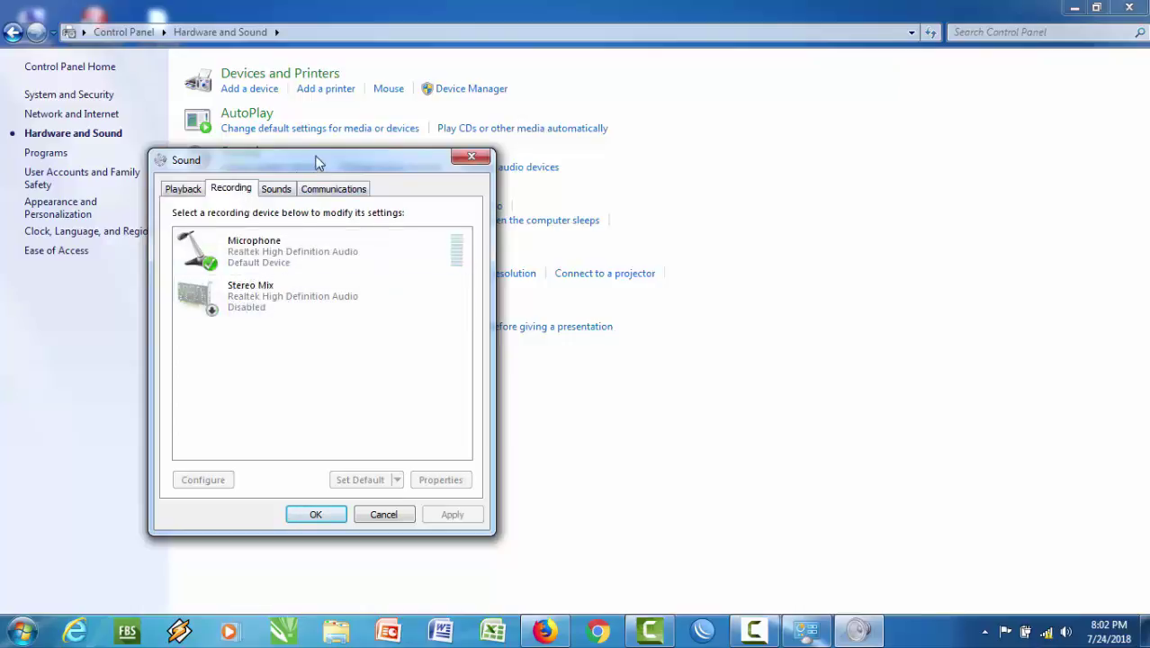
pyautogui.moveTo(317, 162); pyautogui.dragTo(482, 168)
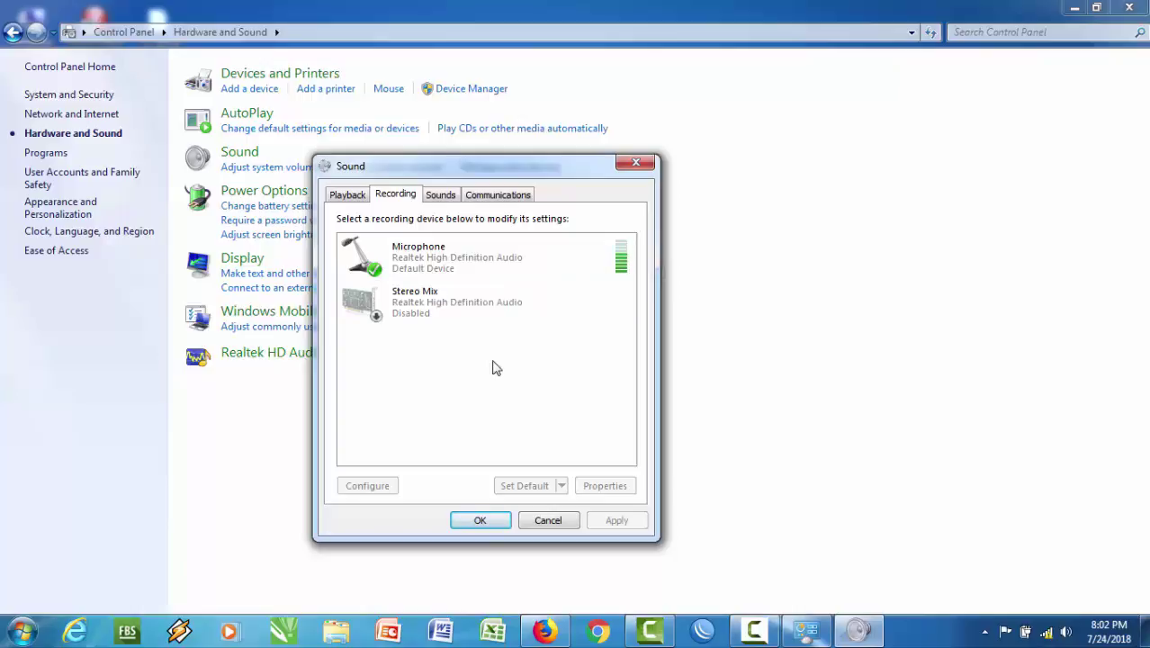
# Step: Open the properties of the default Realtek Microphone recording device and show its level settings
pyautogui.click(477, 262)
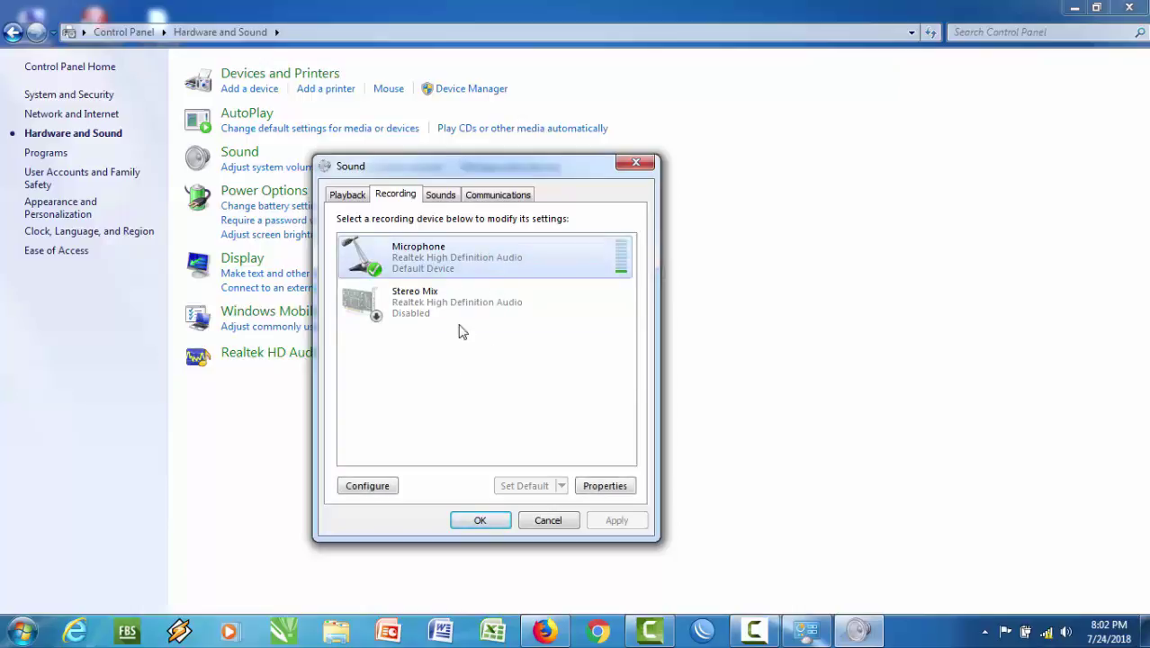
pyautogui.doubleClick(462, 270)
pyautogui.click(676, 214)
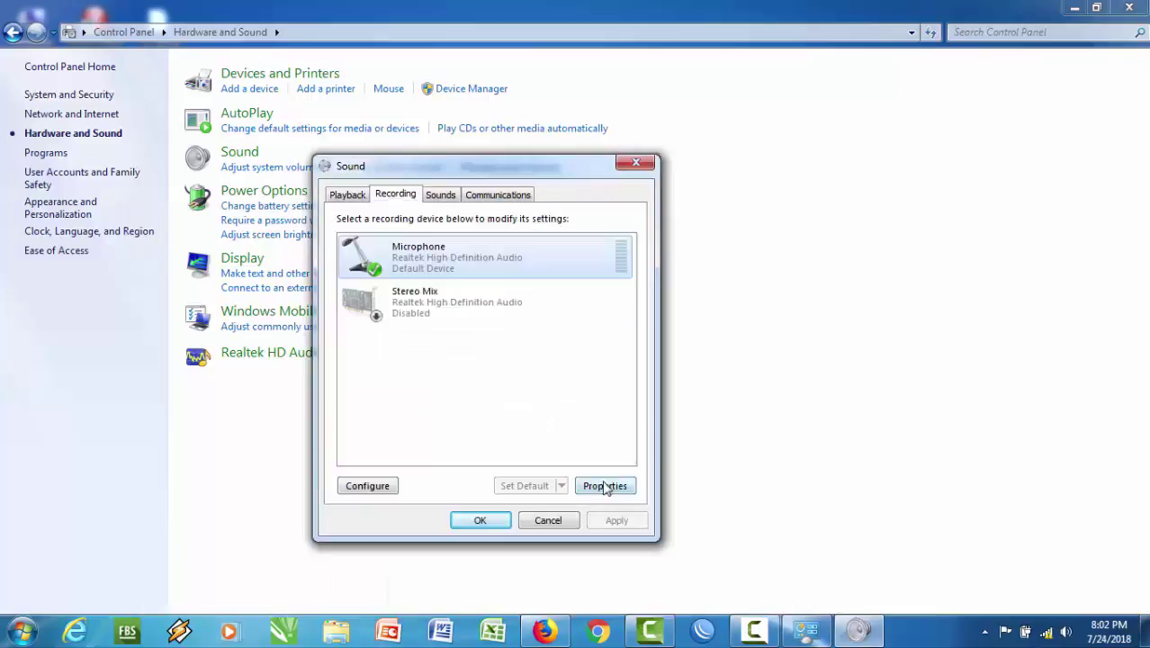
pyautogui.click(606, 486)
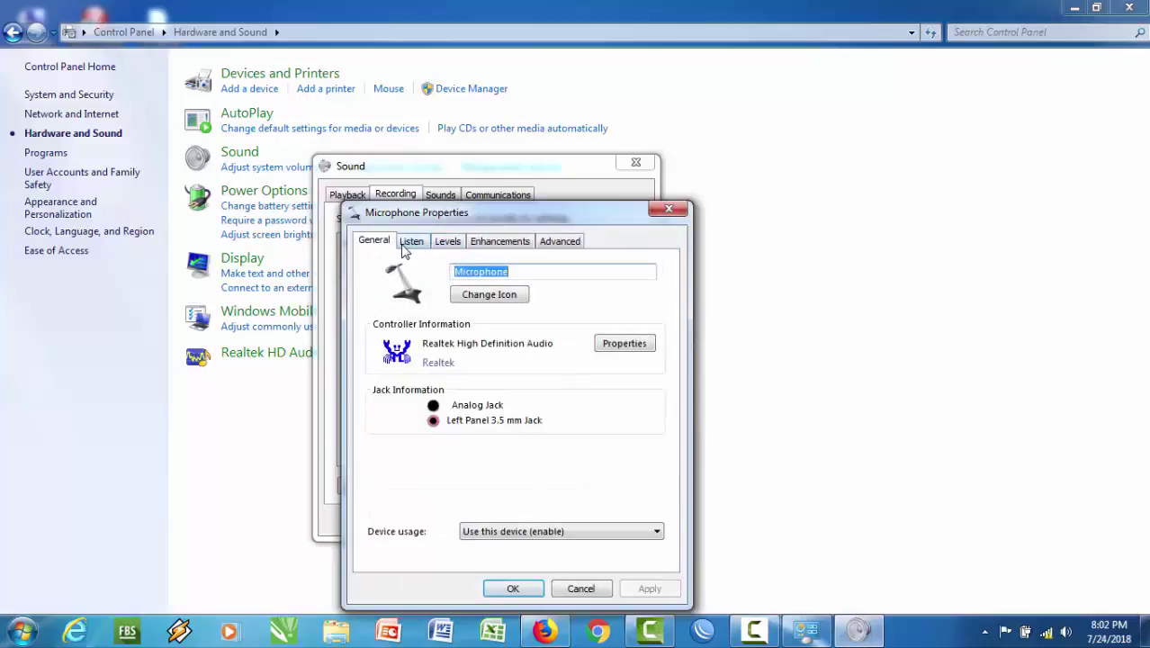
pyautogui.click(446, 242)
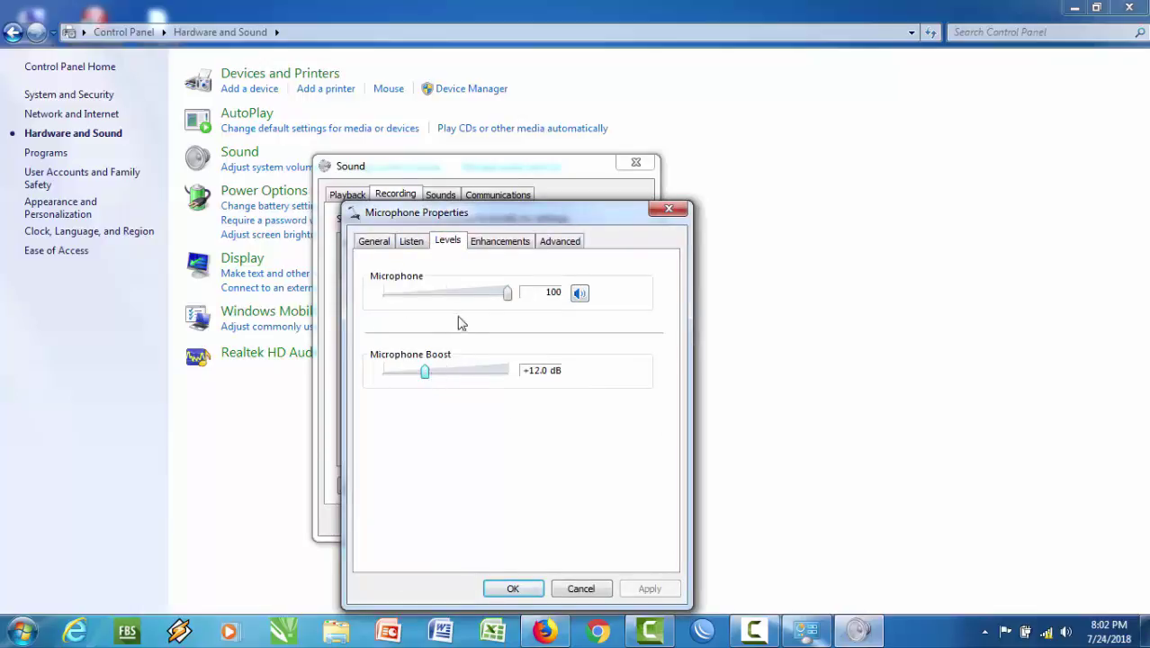
# Step: Keep the Microphone volume at 100 and adjust the Microphone Boost, trying both higher and lower levels
pyautogui.moveTo(508, 302)
pyautogui.mouseDown()
pyautogui.moveTo(387, 311)
pyautogui.moveTo(494, 311)
pyautogui.moveTo(507, 299)
pyautogui.mouseUp()
pyautogui.click(518, 299)
pyautogui.moveTo(428, 378)
pyautogui.mouseDown()
pyautogui.moveTo(498, 377)
pyautogui.moveTo(443, 393)
pyautogui.mouseUp()
pyautogui.moveTo(428, 379); pyautogui.dragTo(471, 379)
pyautogui.moveTo(507, 370); pyautogui.dragTo(424, 376)
pyautogui.moveTo(409, 380); pyautogui.dragTo(433, 385)
pyautogui.moveTo(466, 378); pyautogui.dragTo(440, 380)
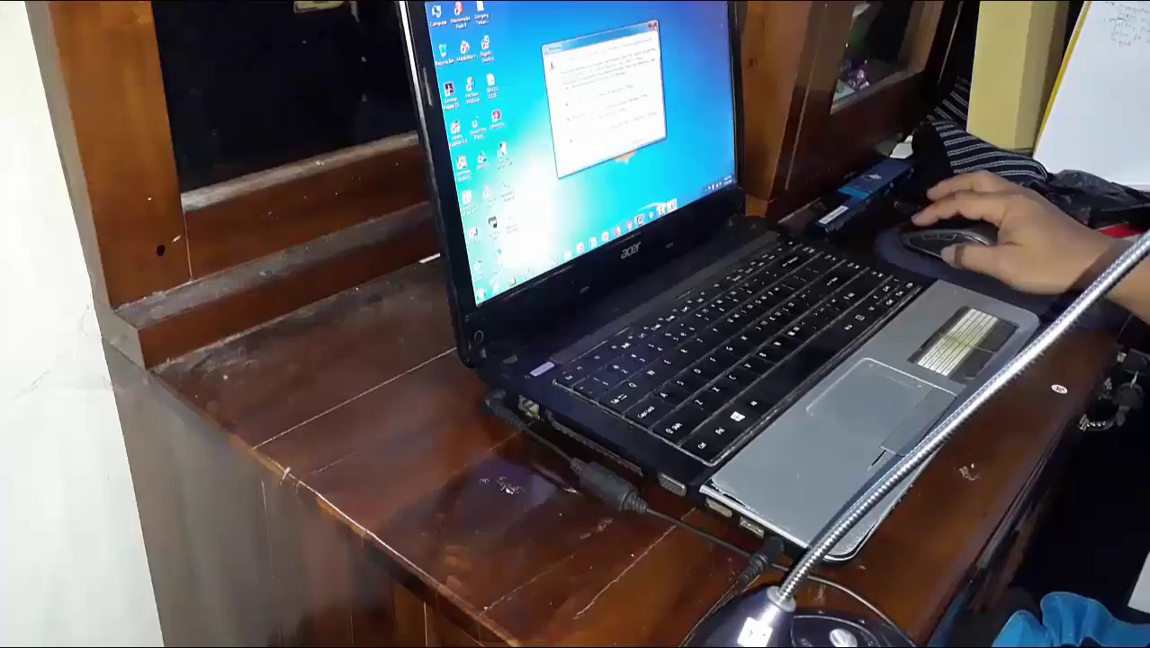
pyautogui.click(653, 27)
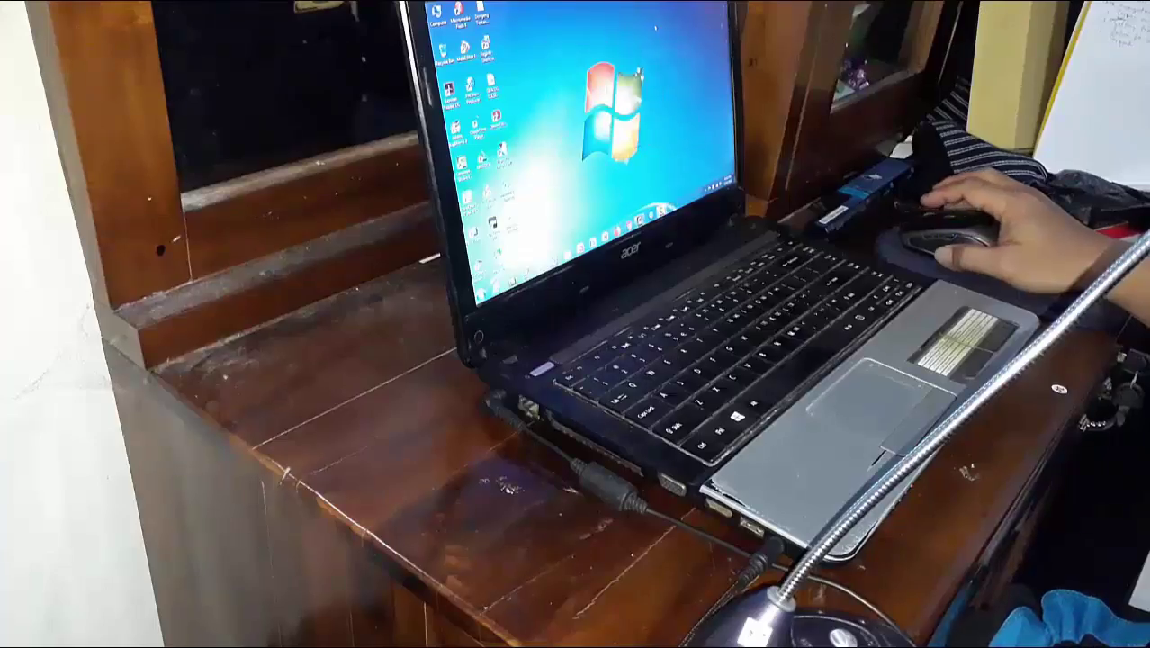